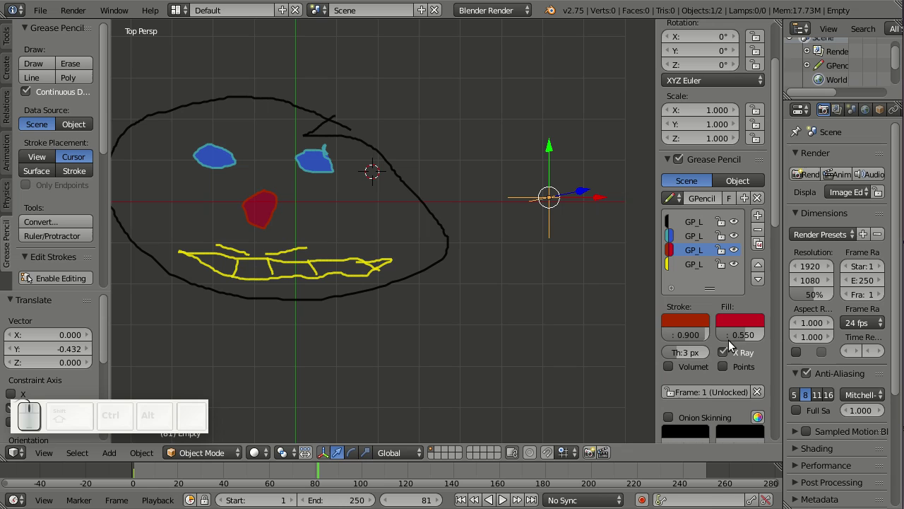
# Add a driver to the layer's stroke opacity and show it in the Animation layout's Drivers editor
pyautogui.rightClick(683, 334)
pyautogui.click(670, 330)
pyautogui.click(180, 10)
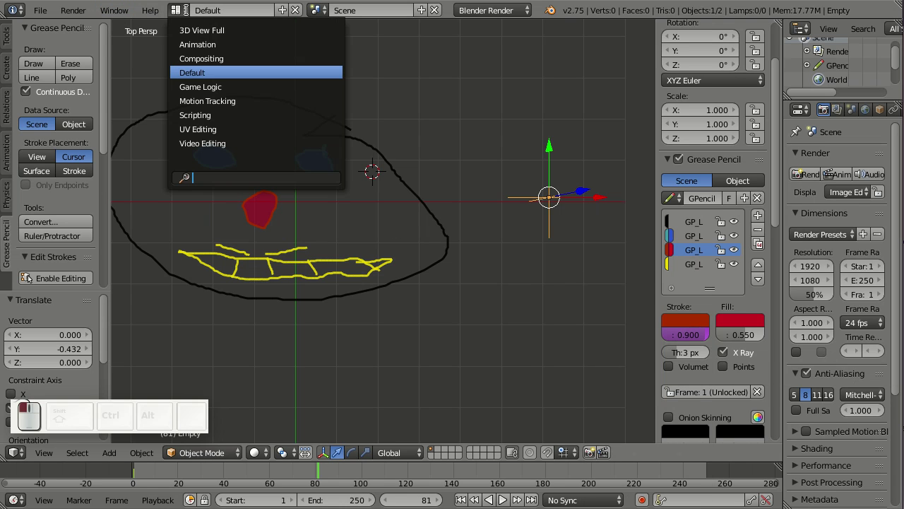
pyautogui.click(211, 44)
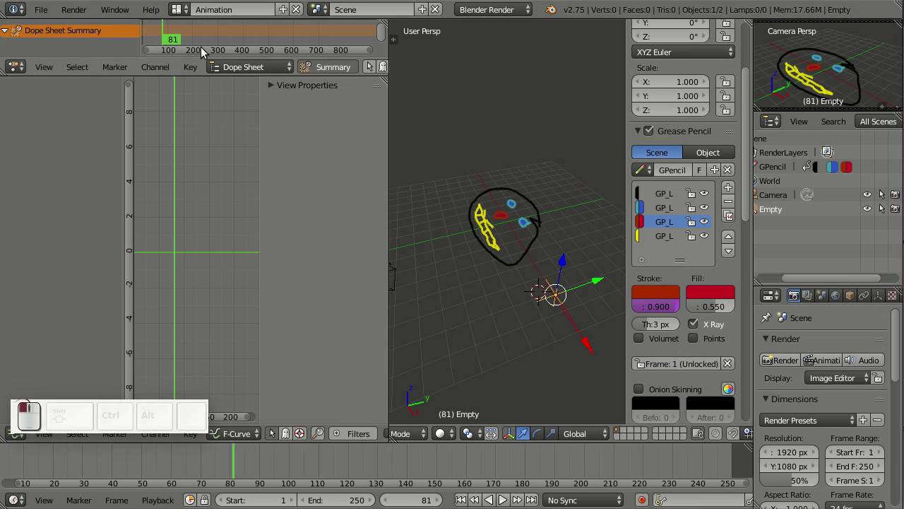
pyautogui.click(235, 433)
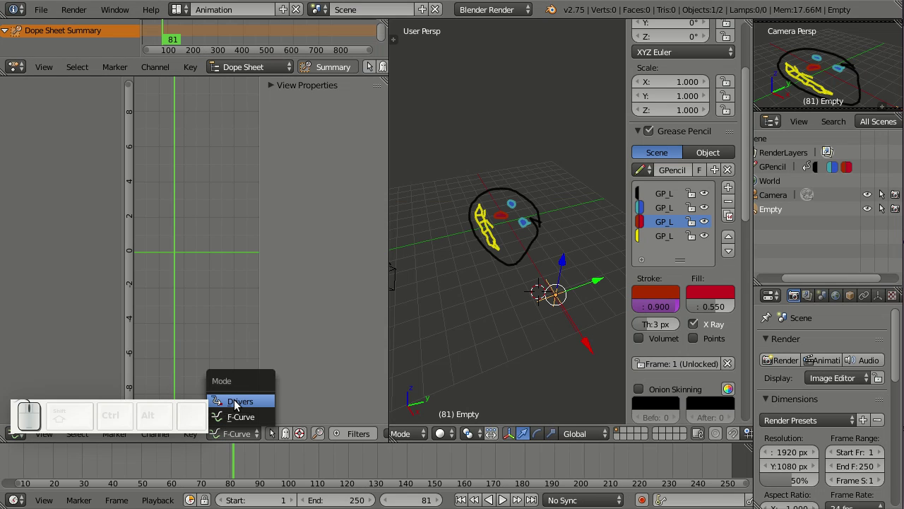
pyautogui.click(236, 401)
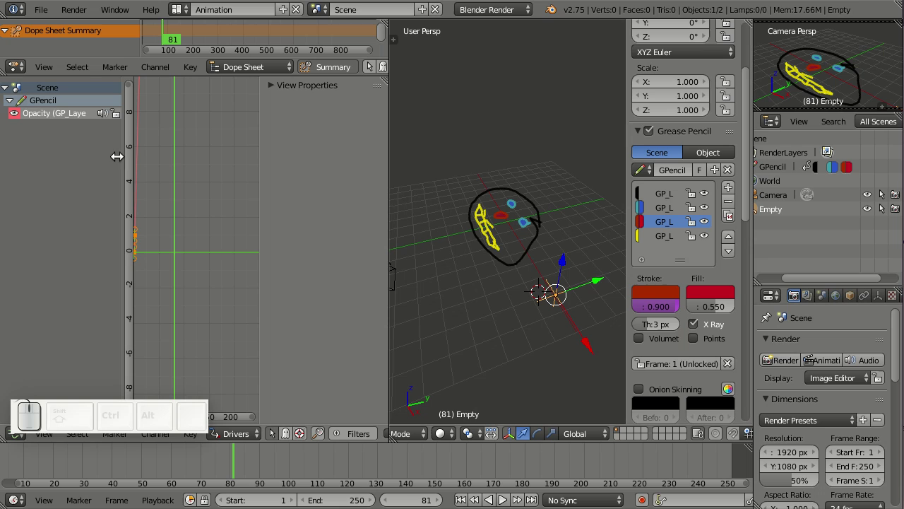
# Set the Opacity driver to Averaged Value, reading the Empty's Y location
pyautogui.click(56, 114)
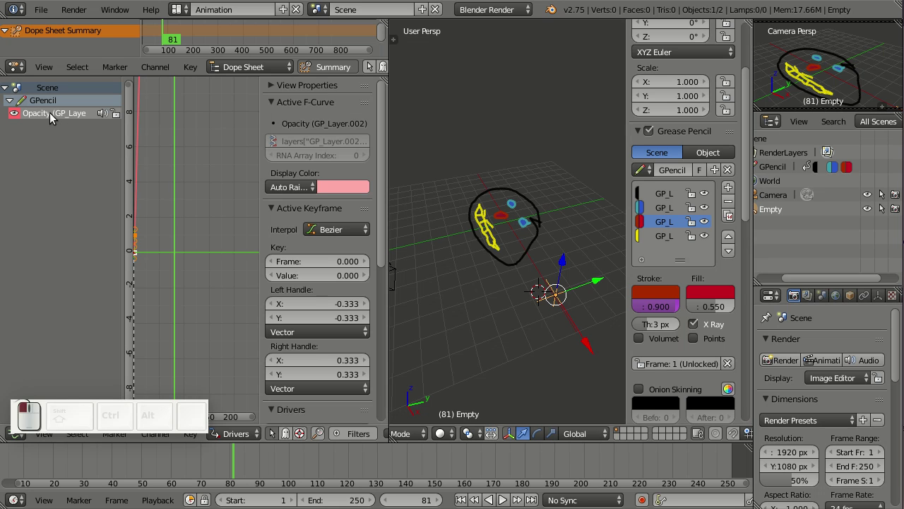
pyautogui.click(272, 207)
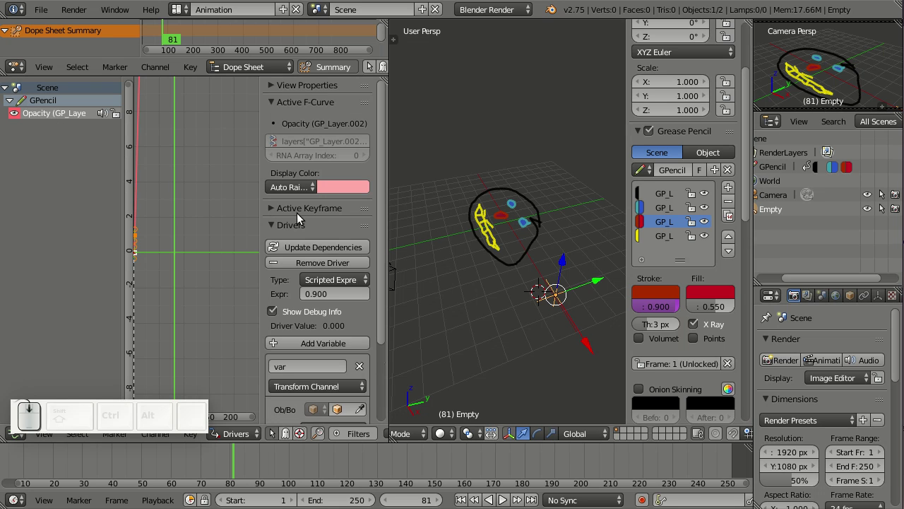
pyautogui.scroll(-2, 297, 213)
pyautogui.click(310, 225)
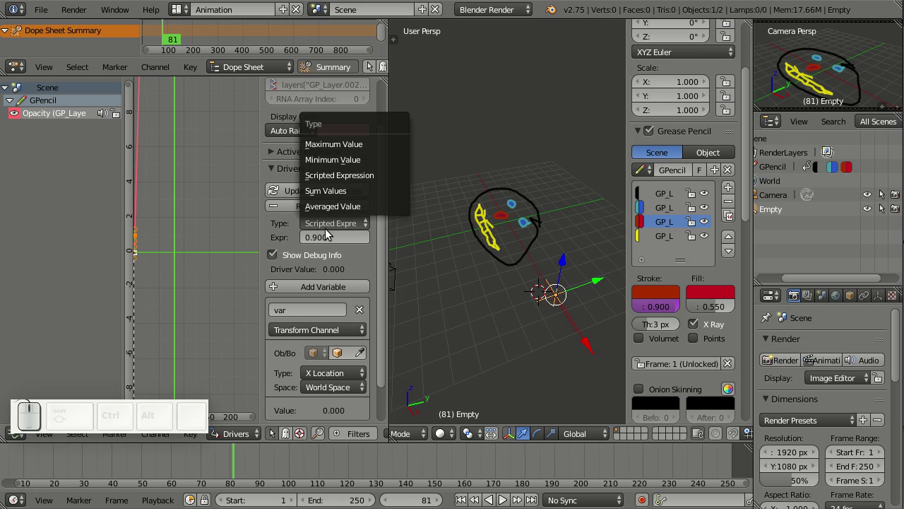
pyautogui.click(335, 206)
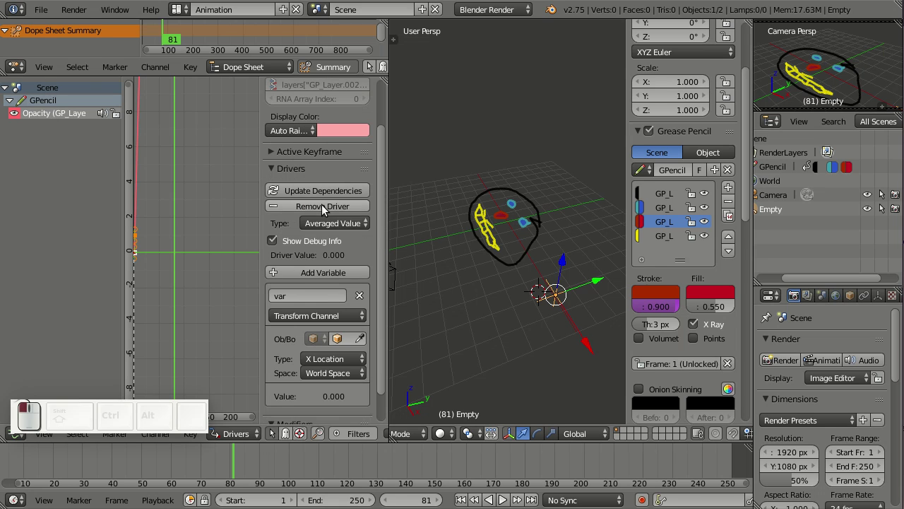
pyautogui.click(348, 339)
pyautogui.click(346, 371)
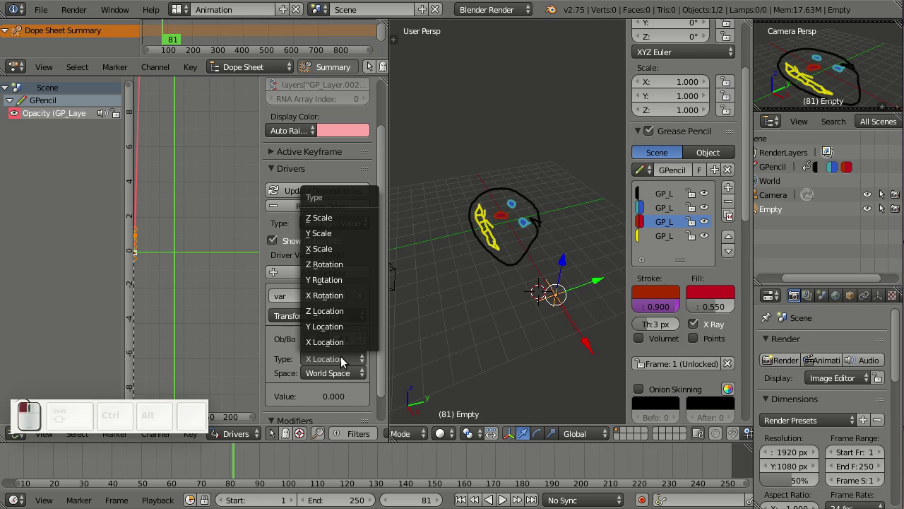
pyautogui.click(315, 327)
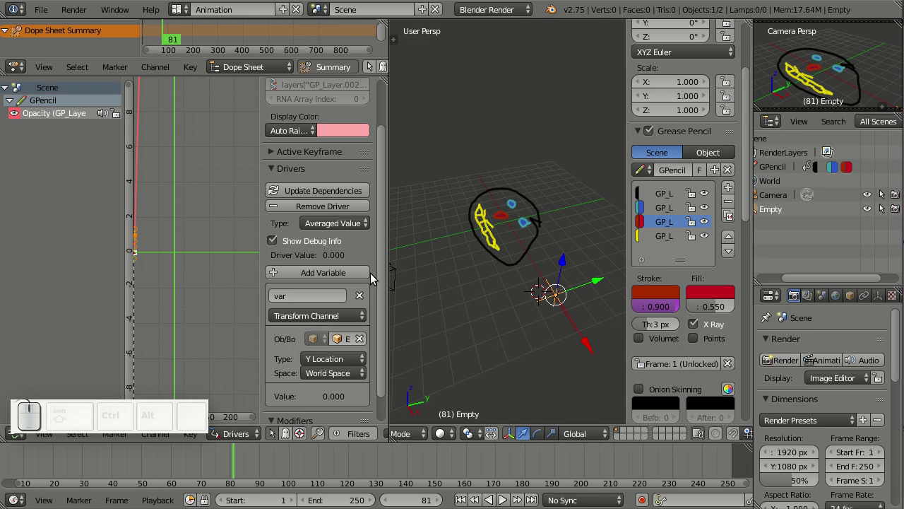
# Move the Empty along its Y axis to test the driven opacity, now reading 0.807
pyautogui.scroll(-1, 305, 349)
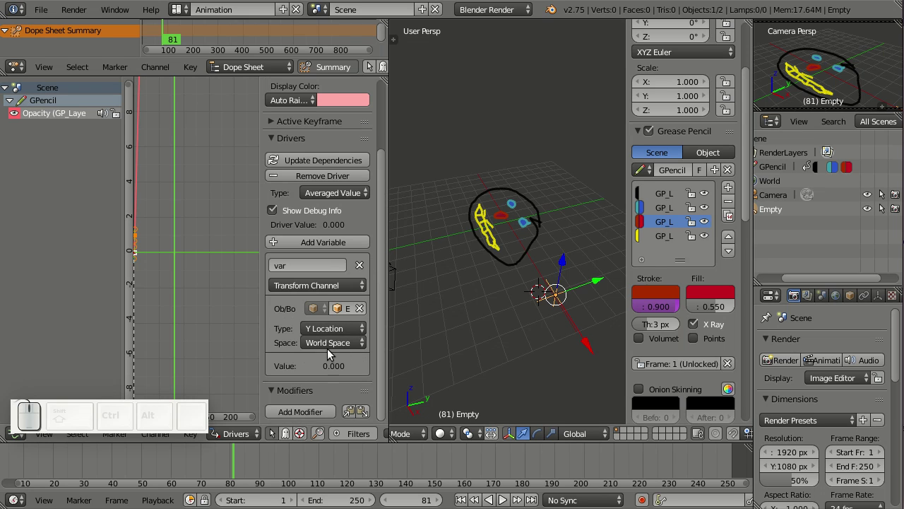
pyautogui.scroll(1, 327, 348)
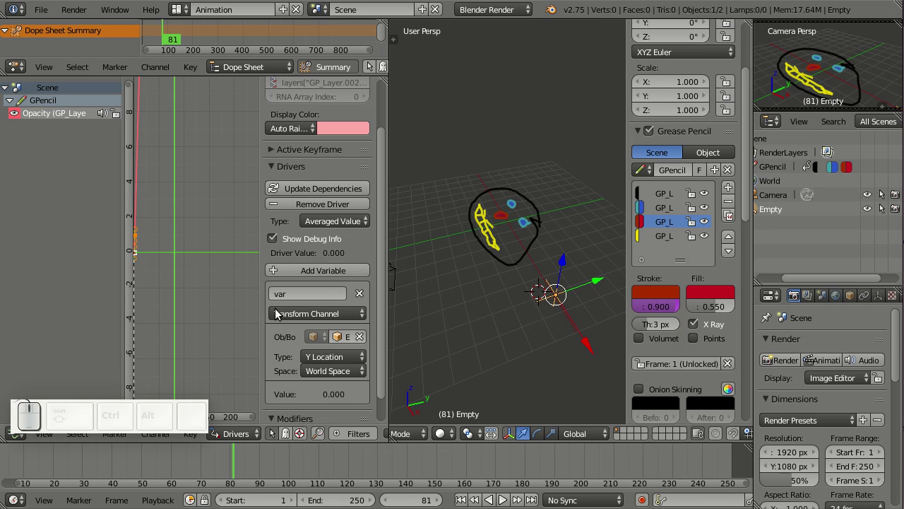
pyautogui.scroll(-1, 276, 313)
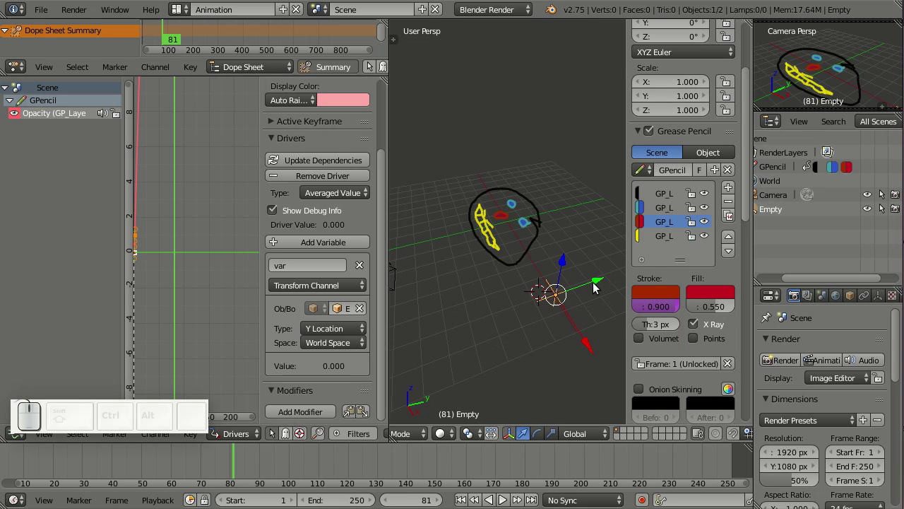
pyautogui.moveTo(593, 287); pyautogui.dragTo(604, 283)
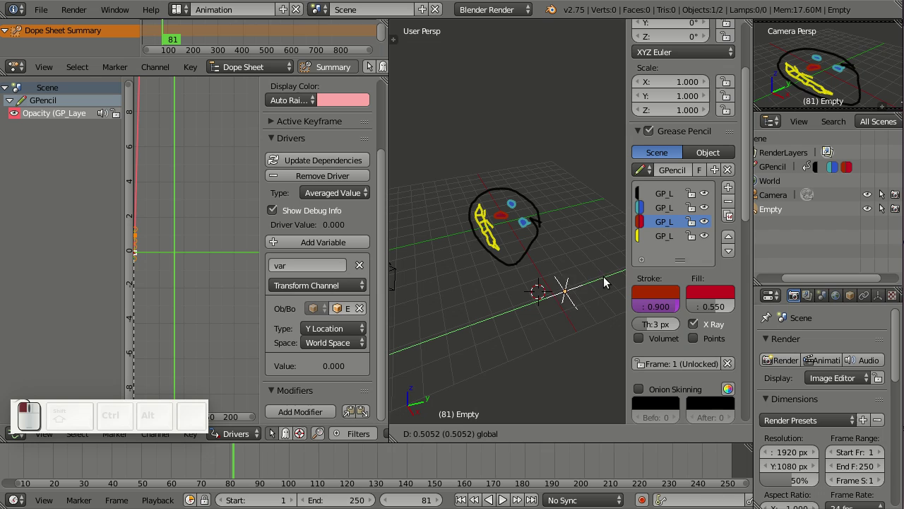
pyautogui.moveTo(604, 282); pyautogui.dragTo(596, 287)
pyautogui.scroll(2, 578, 283)
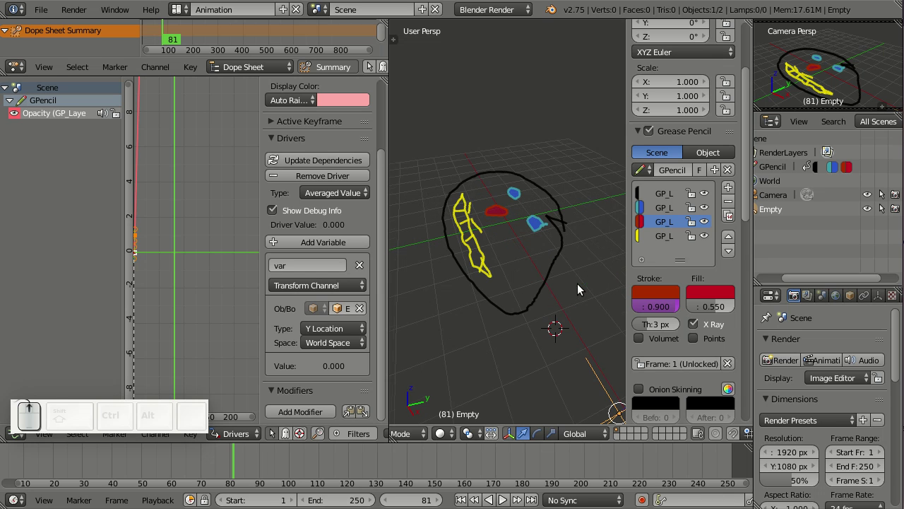
pyautogui.keyDown('shift'); pyautogui.moveTo(577, 284); pyautogui.dragTo(544, 232, button='middle'); pyautogui.keyUp('shift')
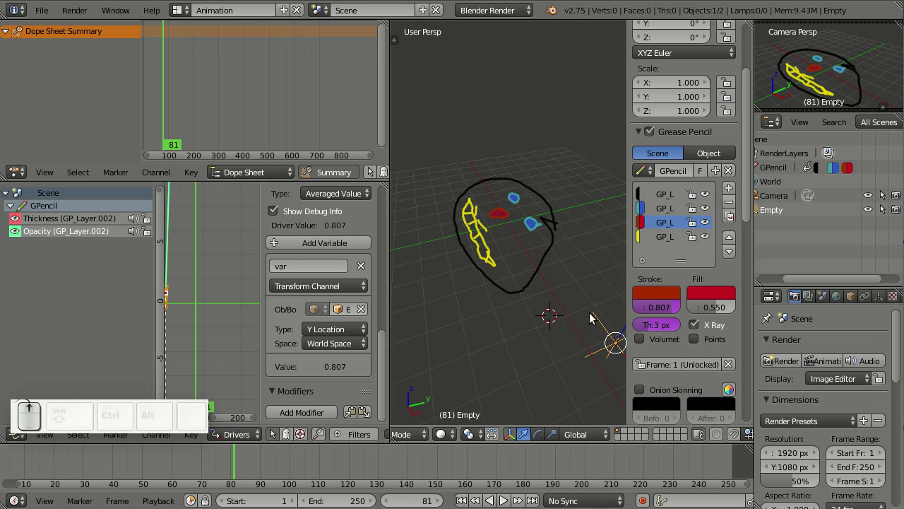
# Slide the Empty back and forth along Y until the red nose's stroke opacity reads 0.514
pyautogui.keyDown('shift'); pyautogui.moveTo(590, 330); pyautogui.dragTo(563, 283, button='middle'); pyautogui.keyUp('shift')
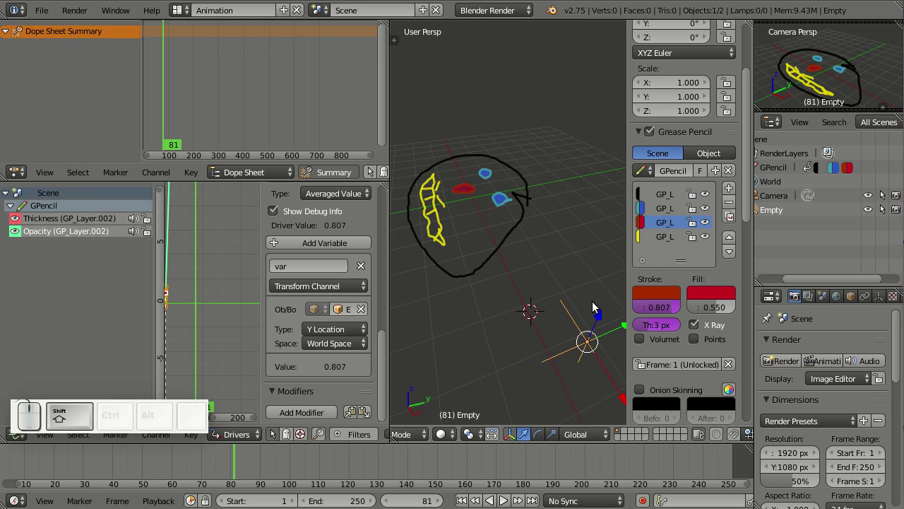
pyautogui.moveTo(619, 322)
pyautogui.mouseDown()
pyautogui.moveTo(611, 335)
pyautogui.moveTo(541, 363)
pyautogui.moveTo(600, 347)
pyautogui.moveTo(440, 310)
pyautogui.moveTo(572, 348)
pyautogui.moveTo(605, 335)
pyautogui.moveTo(586, 363)
pyautogui.mouseUp()
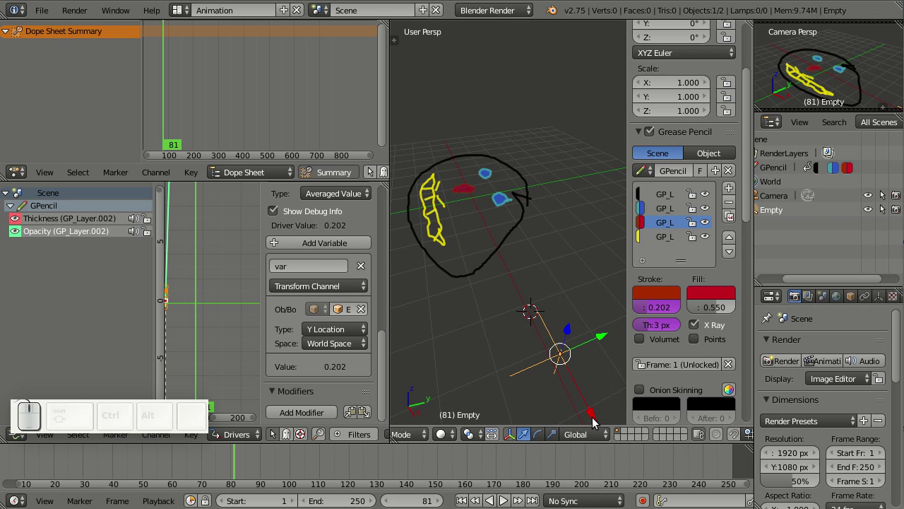
pyautogui.moveTo(591, 420); pyautogui.dragTo(541, 280)
pyautogui.scroll(5, 541, 280)
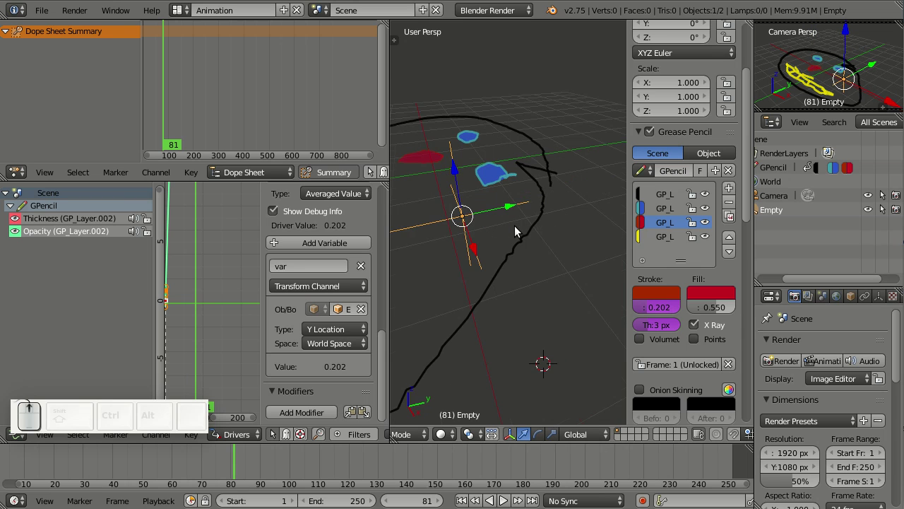
pyautogui.moveTo(540, 280)
pyautogui.mouseDown(button='middle')
pyautogui.moveTo(517, 322)
pyautogui.moveTo(570, 221)
pyautogui.mouseUp(button='middle')
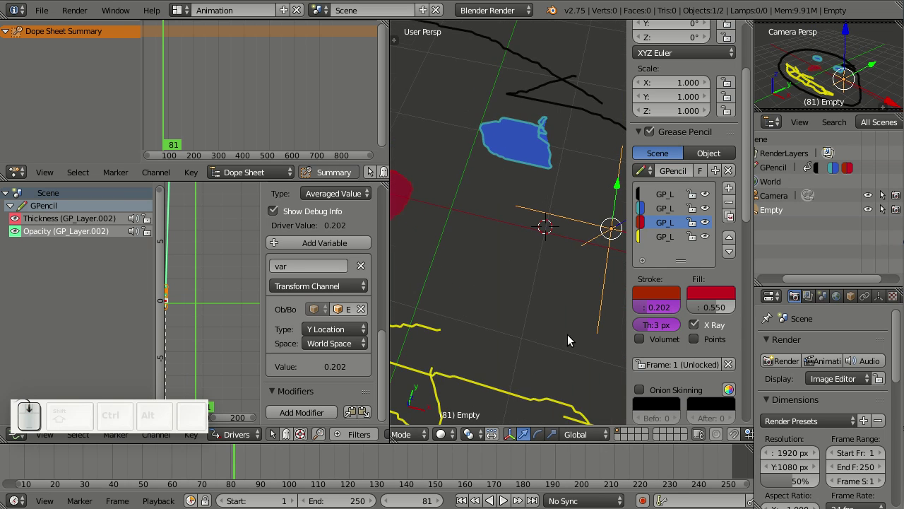
pyautogui.moveTo(570, 185)
pyautogui.mouseDown()
pyautogui.moveTo(543, 241)
pyautogui.moveTo(559, 135)
pyautogui.moveTo(558, 187)
pyautogui.moveTo(545, 210)
pyautogui.moveTo(584, 165)
pyautogui.moveTo(544, 246)
pyautogui.moveTo(582, 172)
pyautogui.mouseUp()
# View and dismiss the 2.75 release candidate splash screen, then open a terminal
pyautogui.click(154, 14)
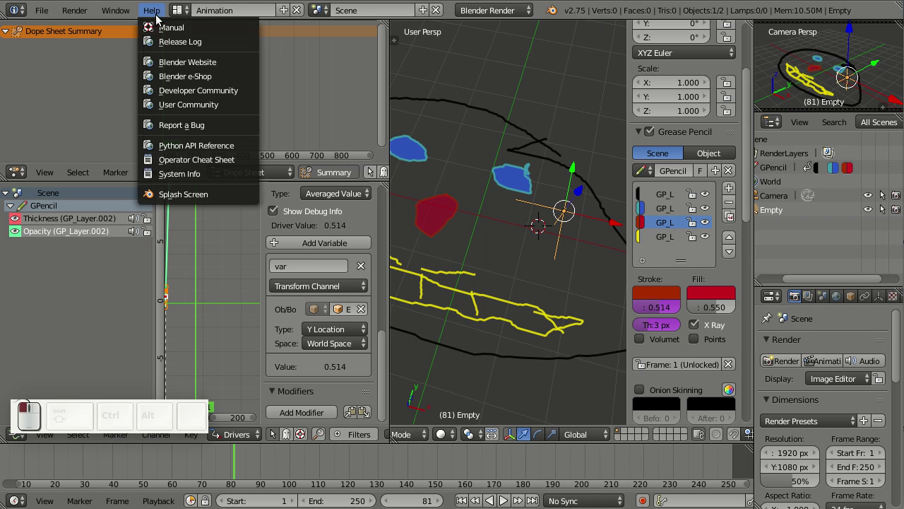
pyautogui.click(189, 193)
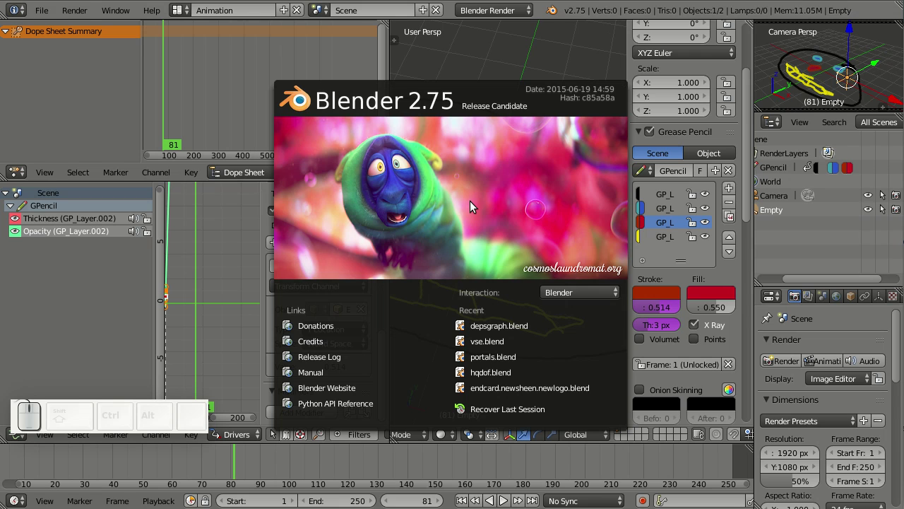
pyautogui.click(502, 221)
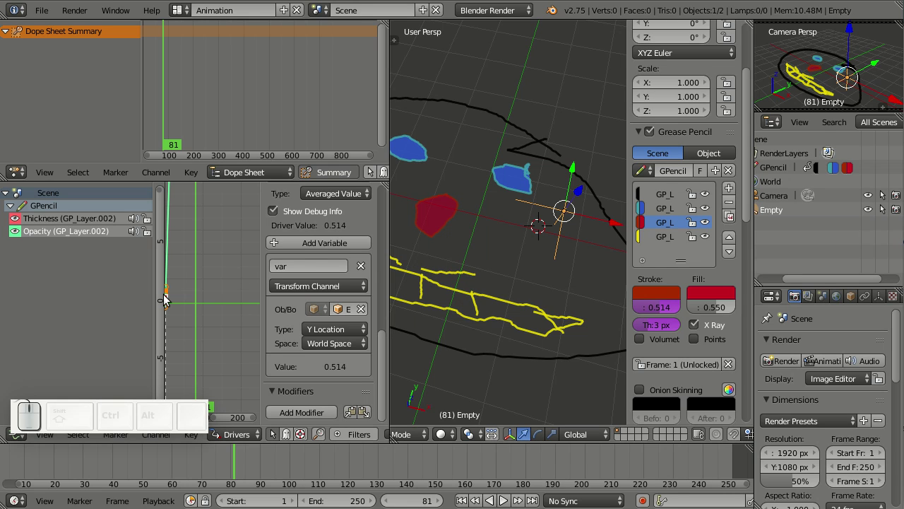
pyautogui.click(1, 370)
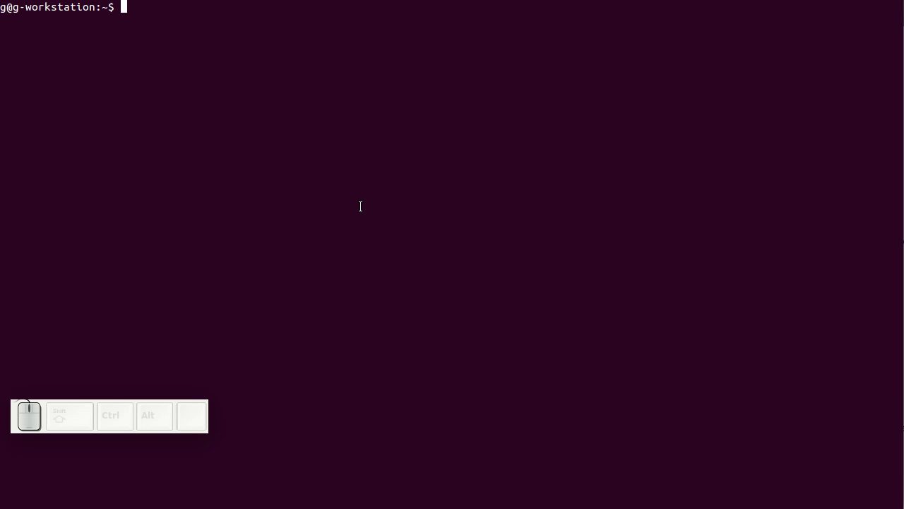
# Enter './blender-2.75-rc2-linux-glibc211-x86_64/blender --enable-new-depsgraph' at the prompt without running it
pyautogui.write('.')
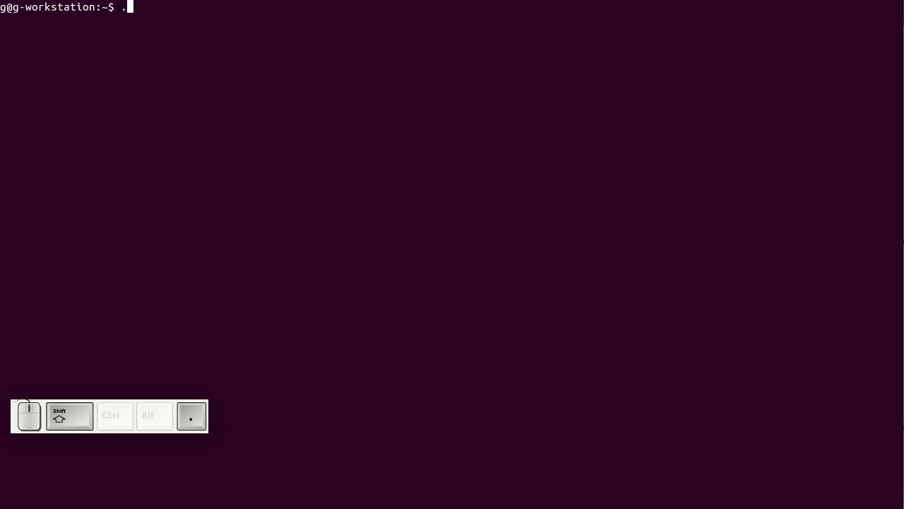
pyautogui.write('/blender-')
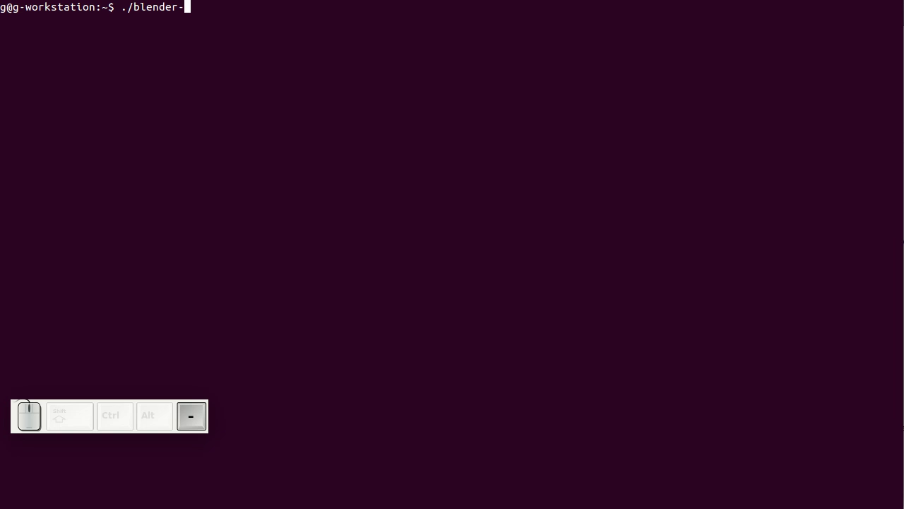
pyautogui.write('2.75-r')
pyautogui.write('c')
pyautogui.press('Tab')
pyautogui.write('blen')
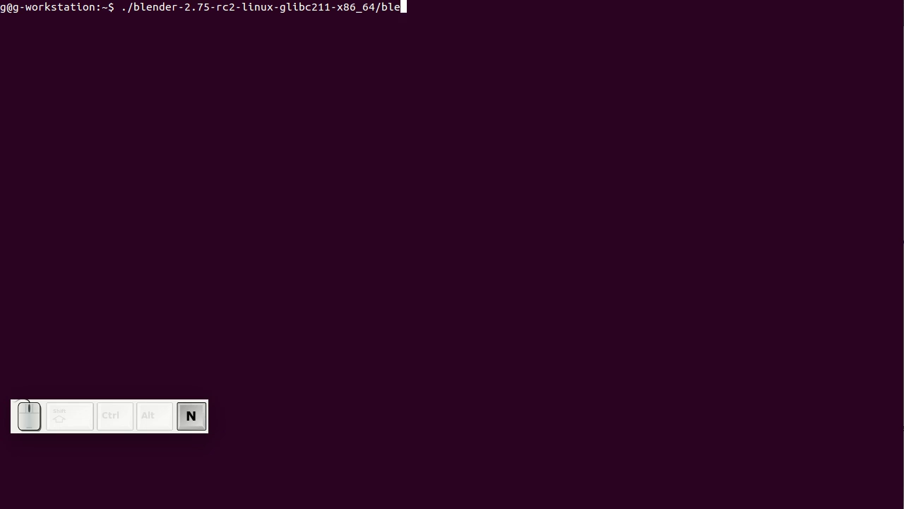
pyautogui.write('der --')
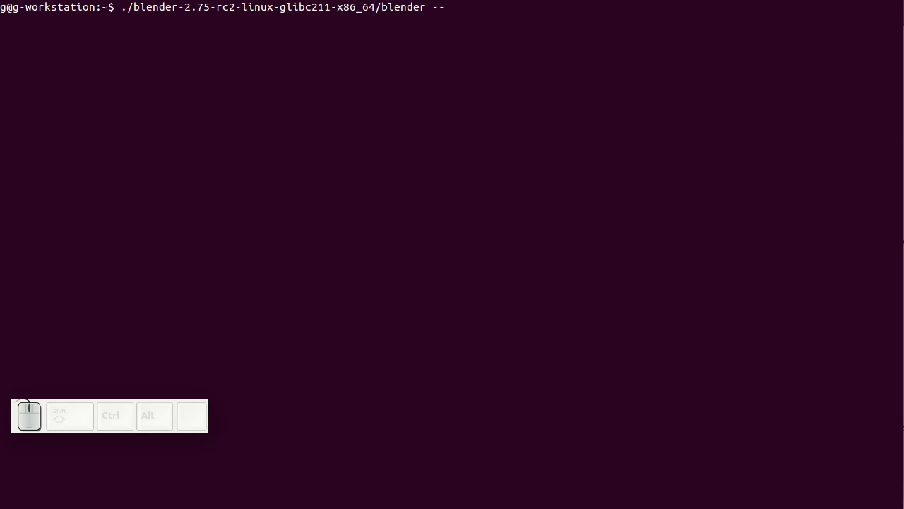
pyautogui.write('enable-')
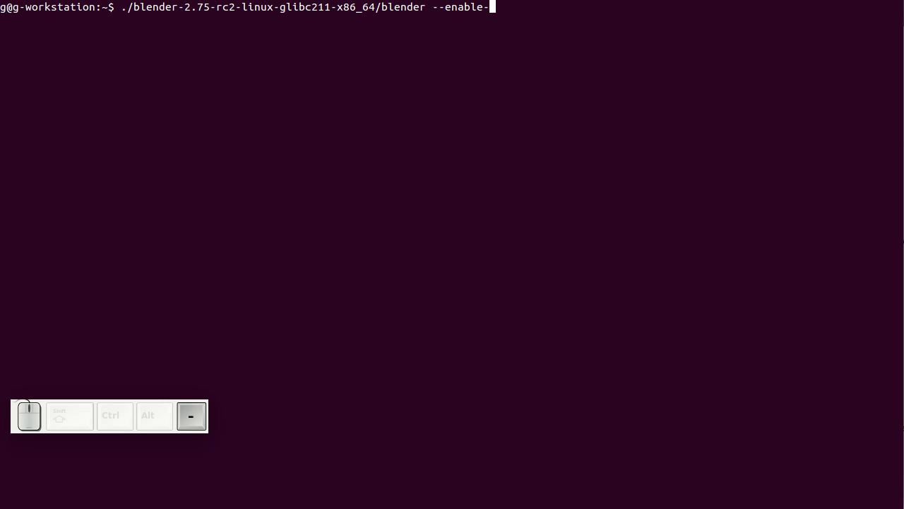
pyautogui.write('new-dps')
pyautogui.write('gr')
pyautogui.press('BackSpace')
pyautogui.press('BackSpace')
pyautogui.press('BackSpace')
pyautogui.write('epsg')
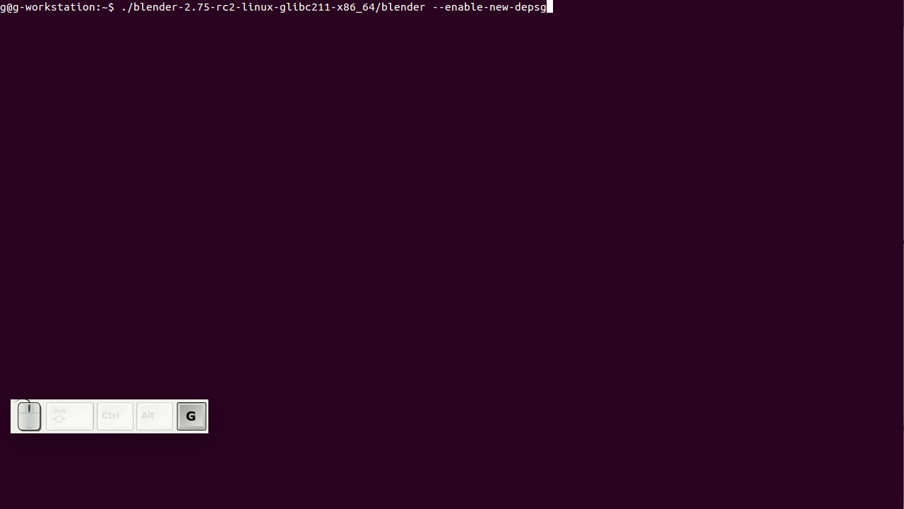
pyautogui.write('raph')
# Launch Blender 2.75 RC2 with the new dependency graph and maximise its window
pyautogui.press('Return')
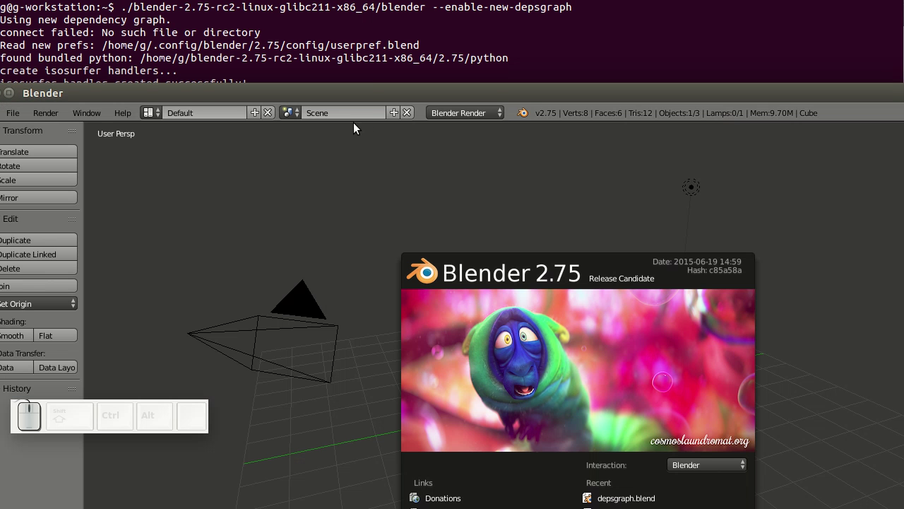
pyautogui.moveTo(372, 96); pyautogui.dragTo(400, 0)
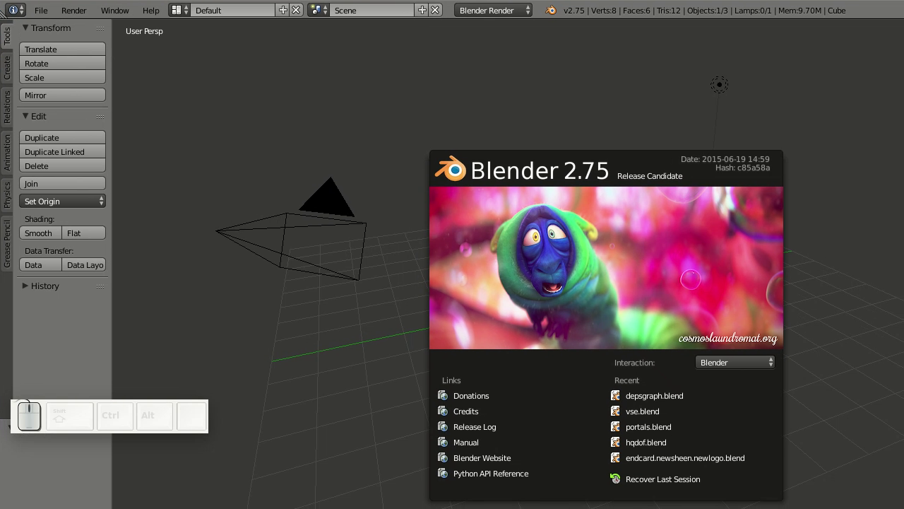
pyautogui.doubleClick(400, 0)
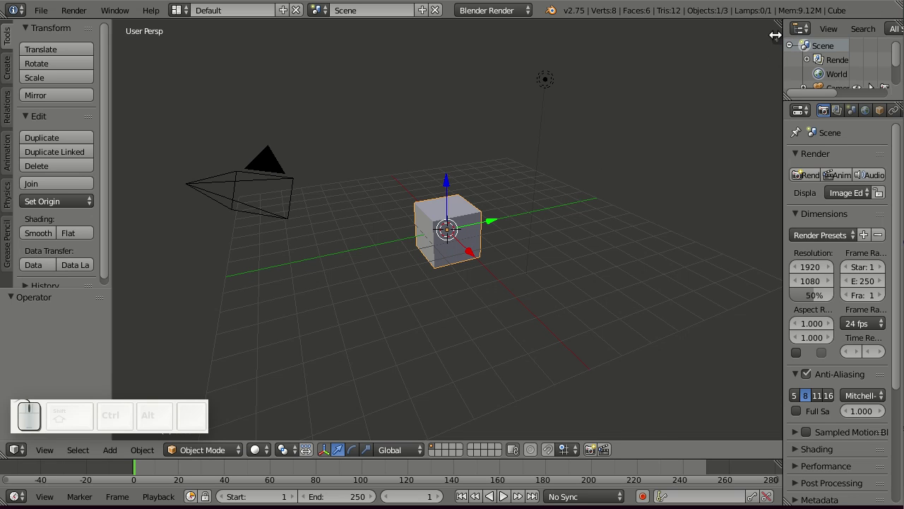
# Create a new grease pencil layer and draw a loop around the cube
pyautogui.click(777, 40)
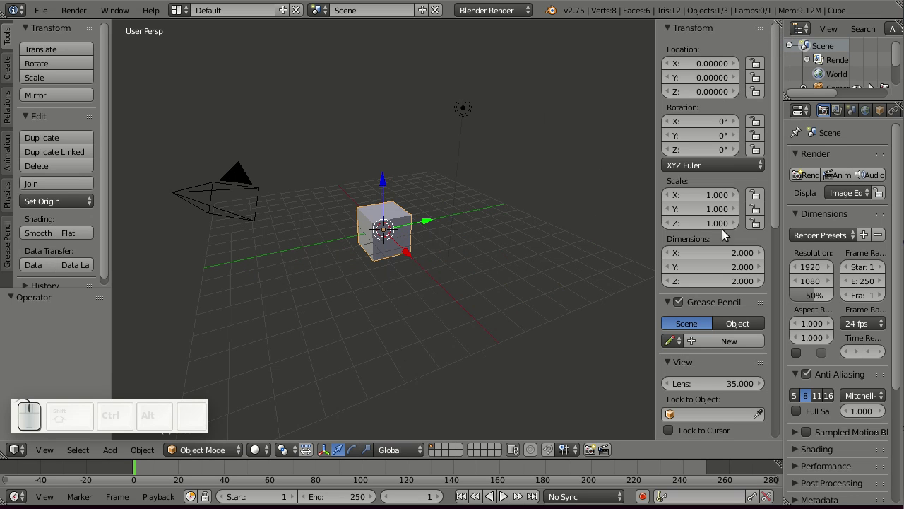
pyautogui.click(706, 340)
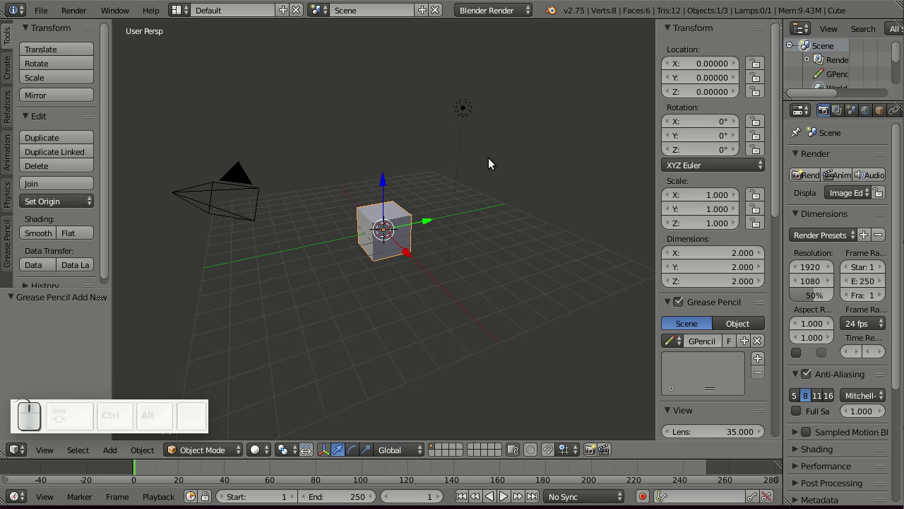
pyautogui.moveTo(493, 165); pyautogui.dragTo(503, 168)
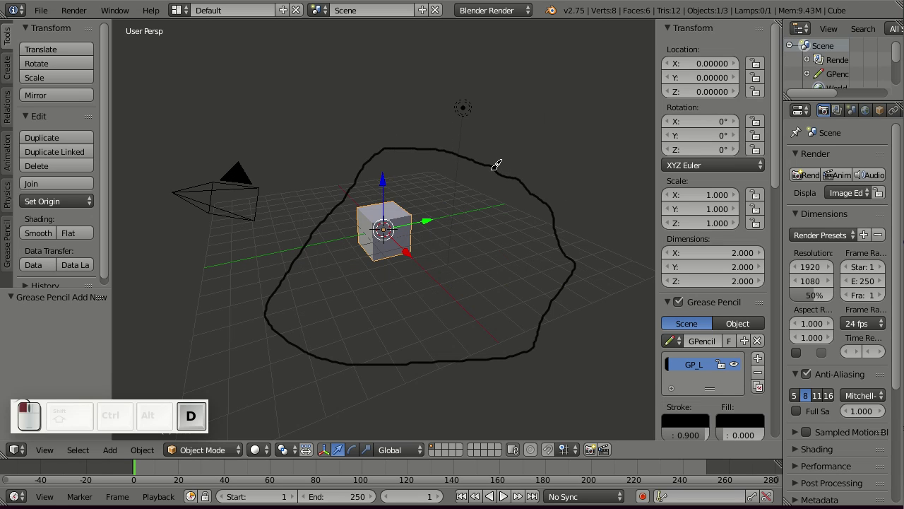
# Give the grease pencil fill a teal colour at 0.617 opacity
pyautogui.moveTo(729, 433); pyautogui.dragTo(739, 433)
pyautogui.click(740, 418)
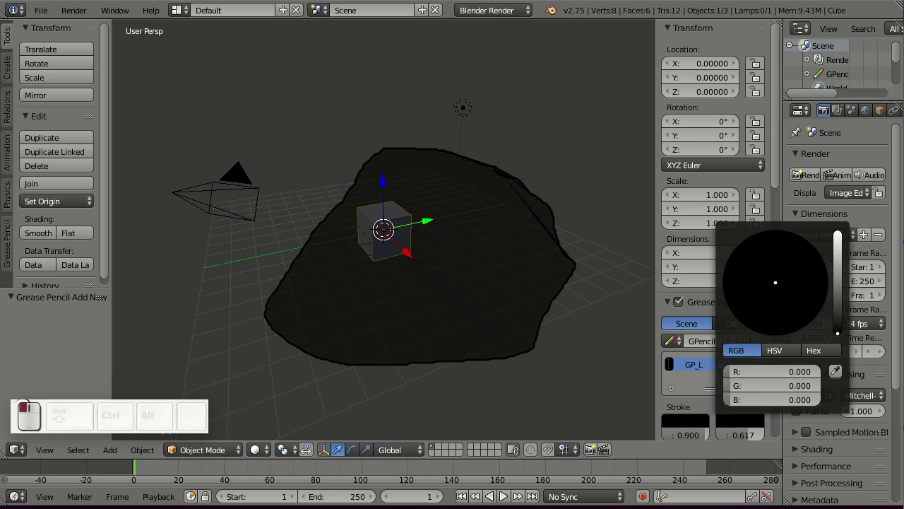
pyautogui.moveTo(777, 279)
pyautogui.mouseDown()
pyautogui.moveTo(783, 261)
pyautogui.moveTo(765, 254)
pyautogui.mouseUp()
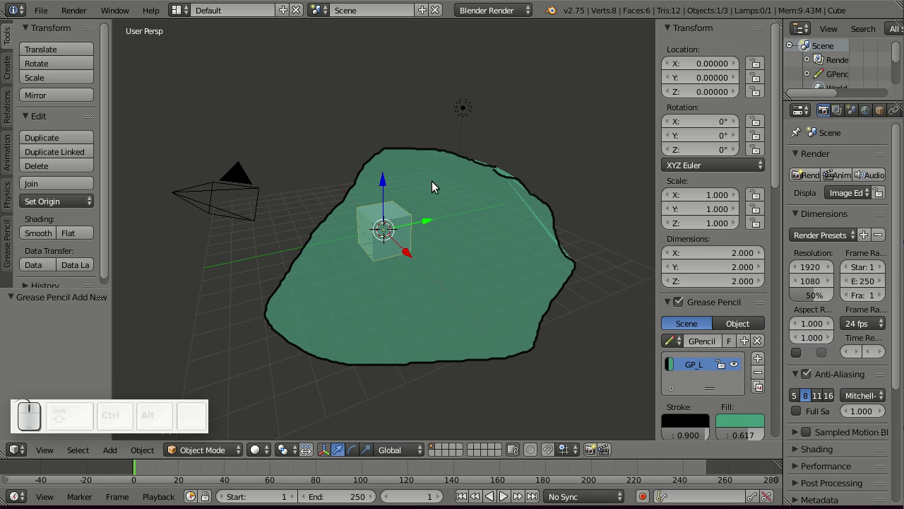
# Add a driver to the grease pencil fill opacity
pyautogui.scroll(-3, 724, 360)
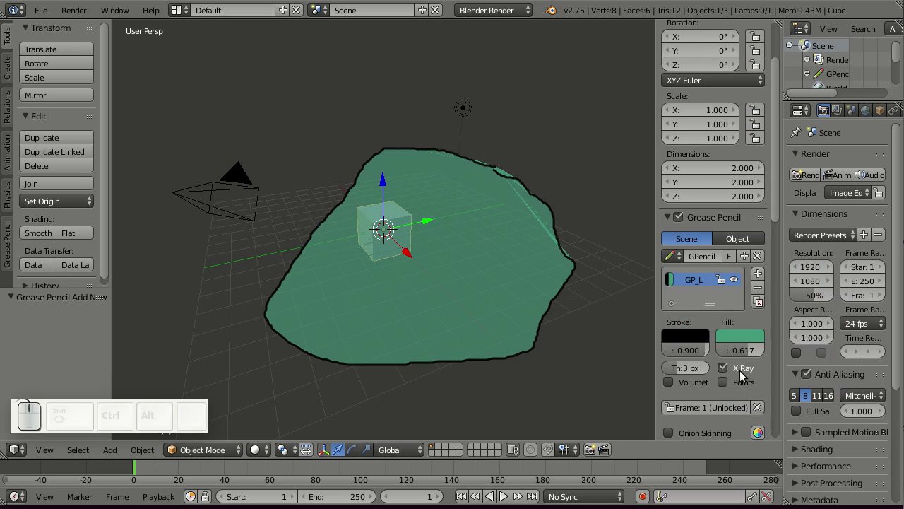
pyautogui.rightClick(743, 350)
pyautogui.click(692, 323)
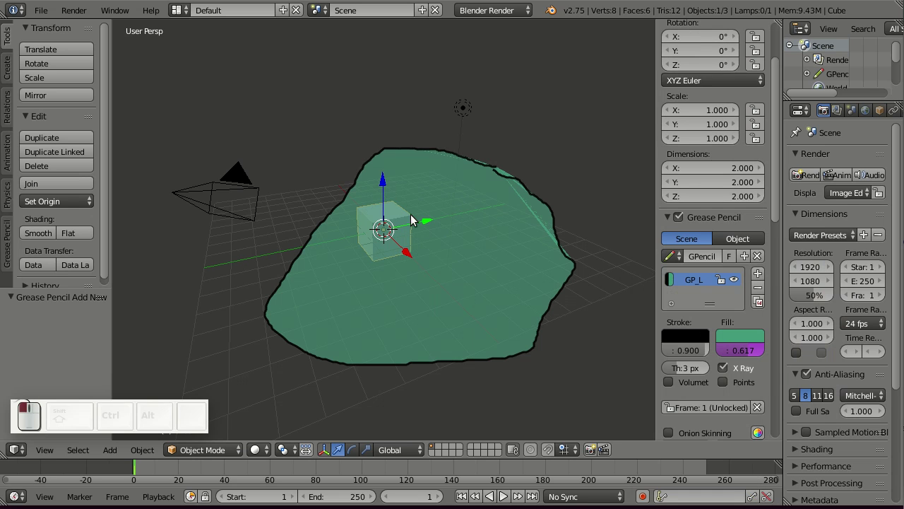
# Switch to the Animation layout with an enlarged Graph Editor showing drivers and its side panel
pyautogui.click(176, 10)
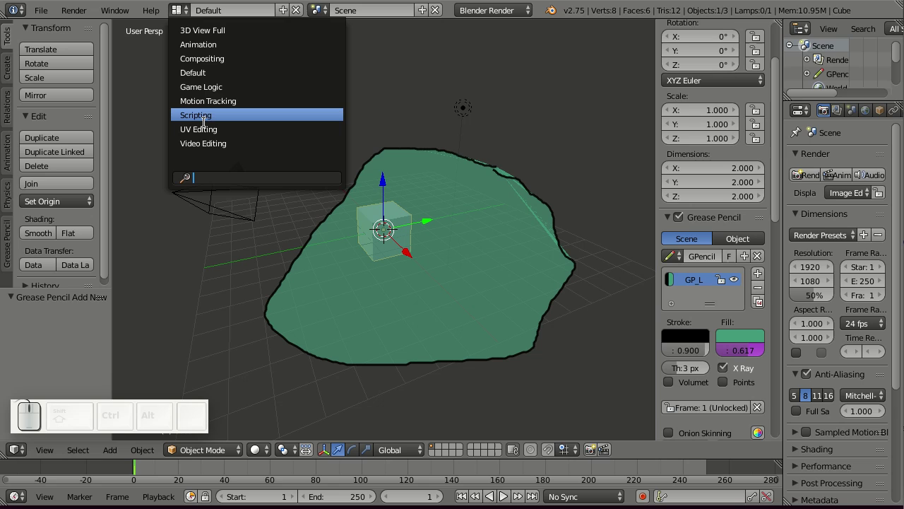
pyautogui.click(198, 45)
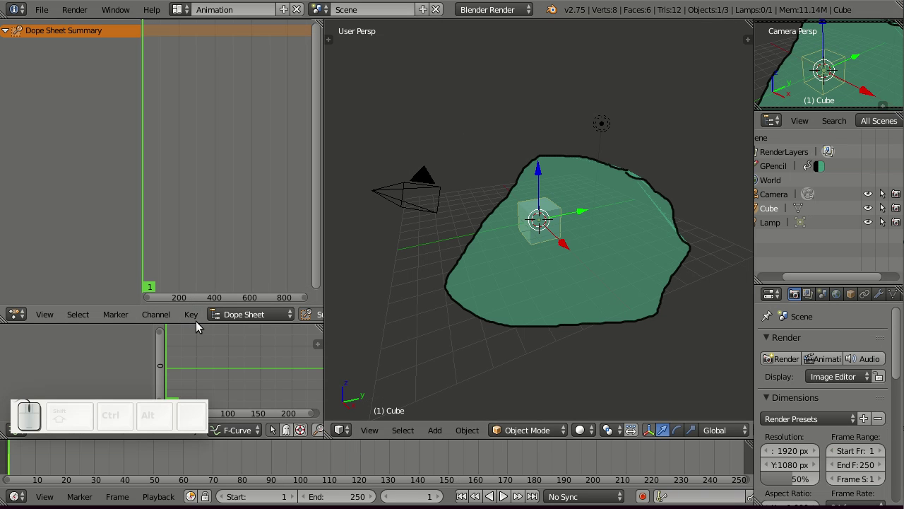
pyautogui.moveTo(196, 325); pyautogui.dragTo(197, 200)
pyautogui.click(235, 429)
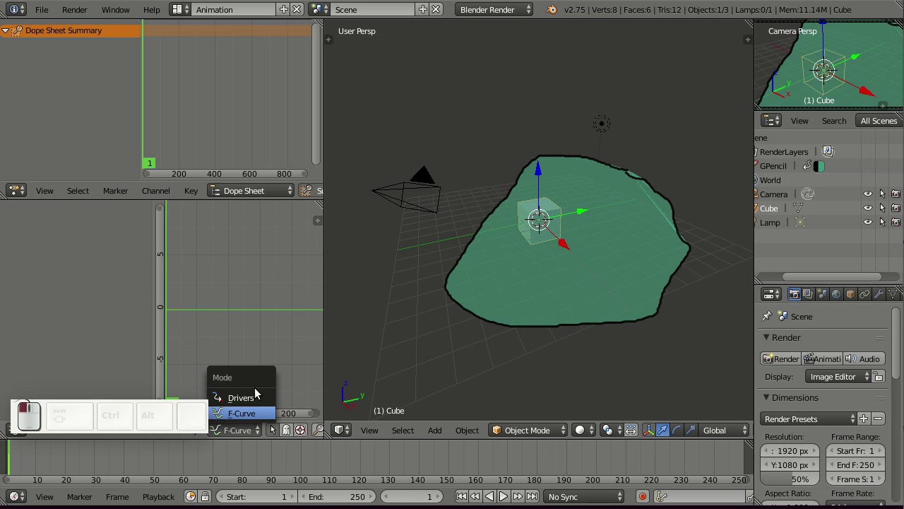
pyautogui.click(245, 399)
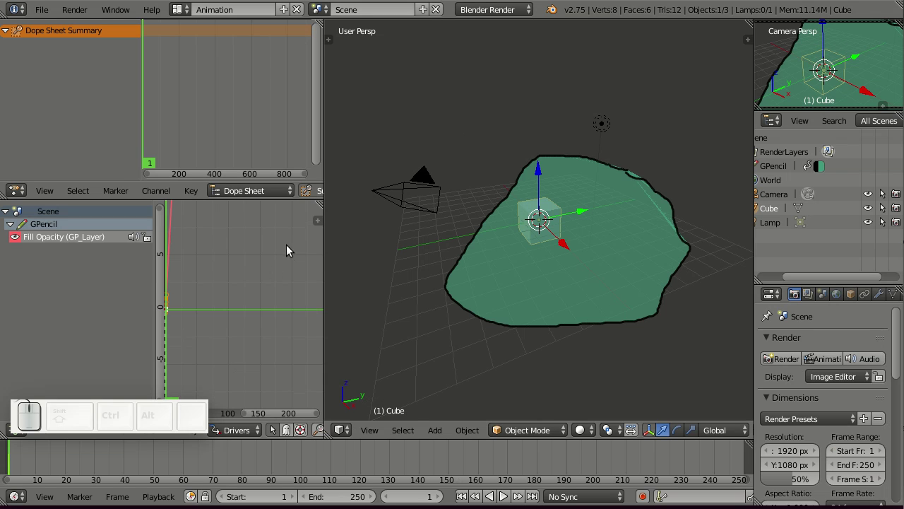
pyautogui.press('n')
pyautogui.scroll(-5, 268, 282)
pyautogui.scroll(-3, 261, 268)
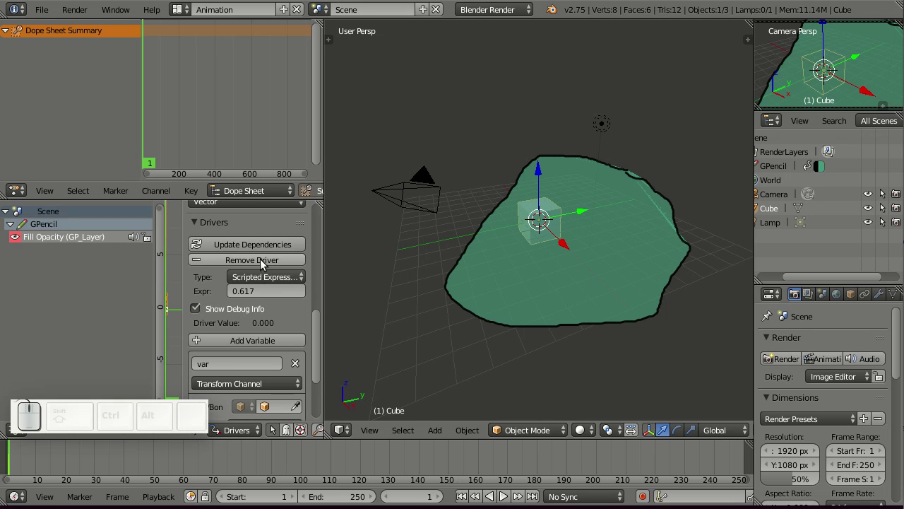
# Set the fill driver to Averaged Value of the Cube's X location, then move the cube along X
pyautogui.click(250, 277)
pyautogui.click(260, 260)
pyautogui.scroll(-2, 243, 297)
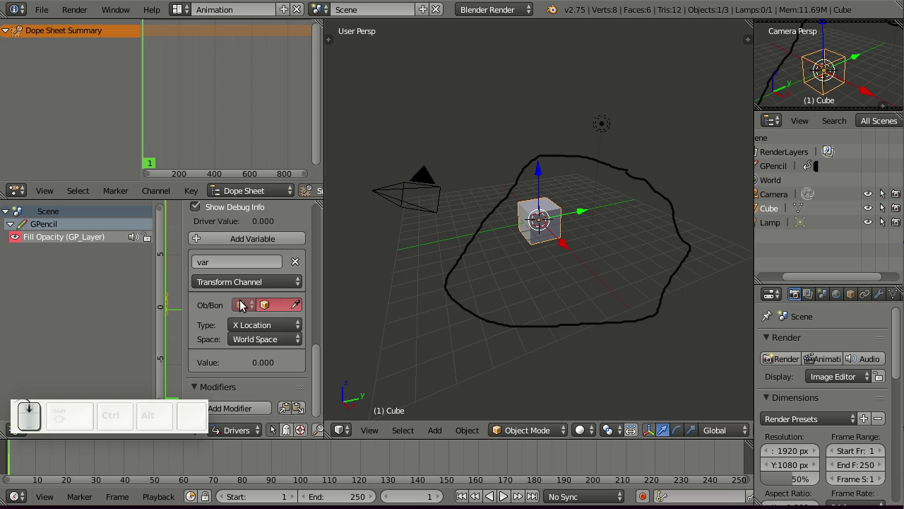
pyautogui.scroll(2, 242, 298)
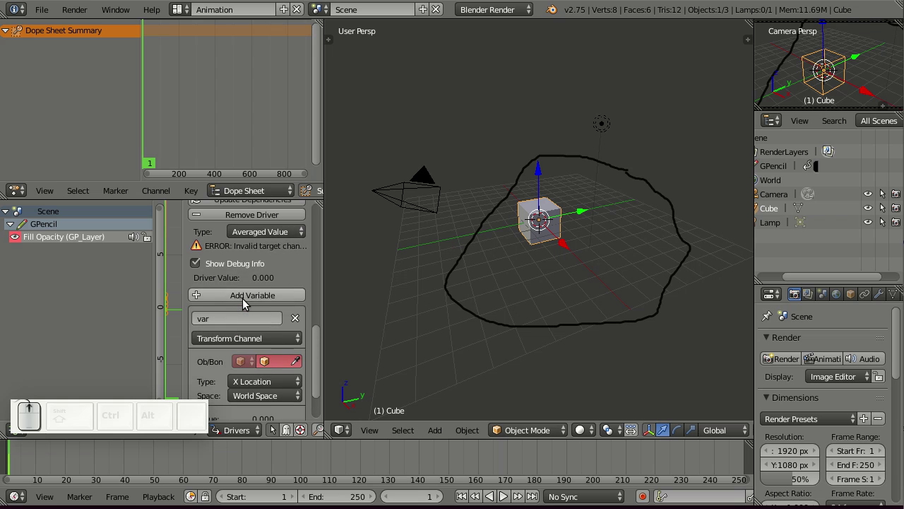
pyautogui.click(268, 361)
pyautogui.click(275, 230)
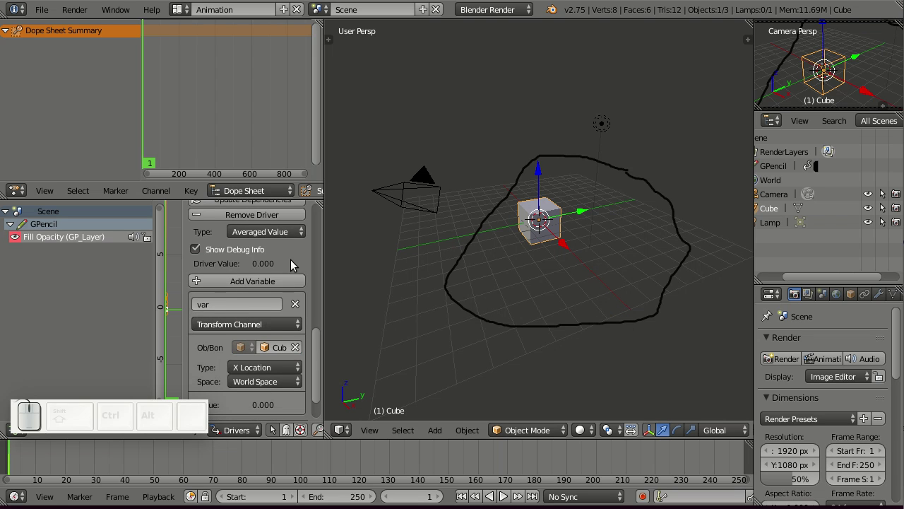
pyautogui.scroll(-2, 251, 341)
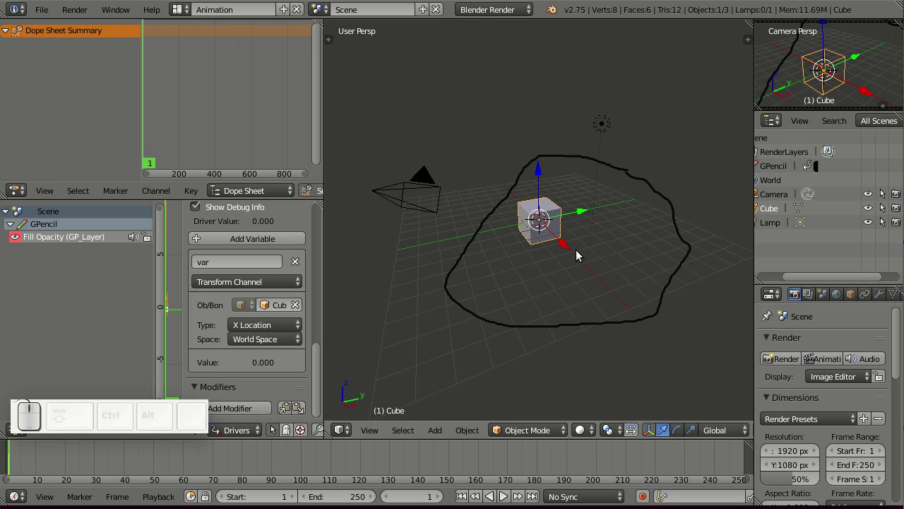
pyautogui.moveTo(565, 245)
pyautogui.mouseDown()
pyautogui.moveTo(580, 234)
pyautogui.moveTo(582, 243)
pyautogui.moveTo(566, 231)
pyautogui.moveTo(577, 250)
pyautogui.moveTo(566, 228)
pyautogui.moveTo(580, 236)
pyautogui.moveTo(567, 233)
pyautogui.moveTo(578, 251)
pyautogui.moveTo(570, 245)
pyautogui.mouseUp()
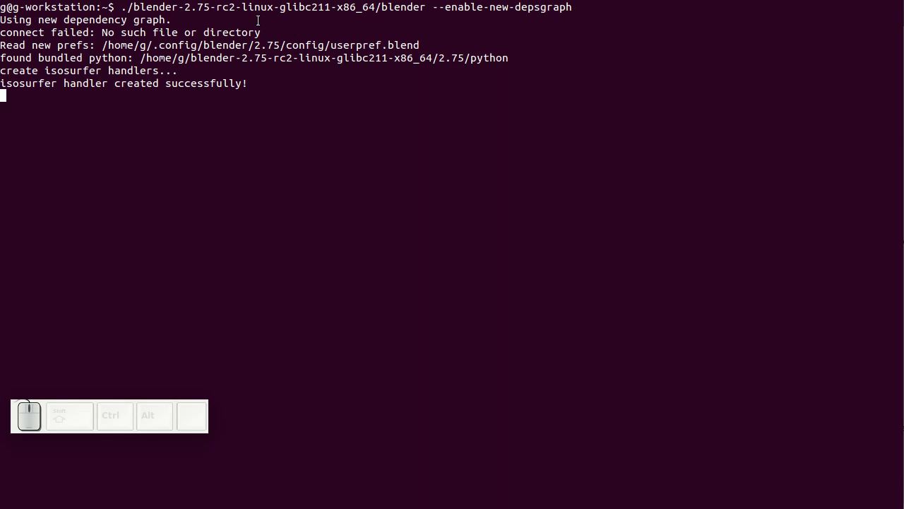
# Select the --enable-new-depsgraph option in the terminal's Blender launch command
pyautogui.moveTo(433, 7); pyautogui.dragTo(572, 7)
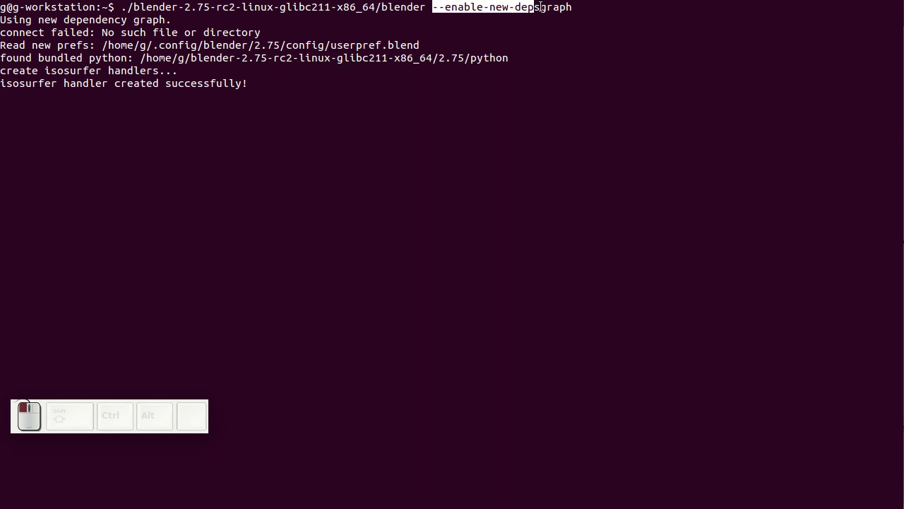